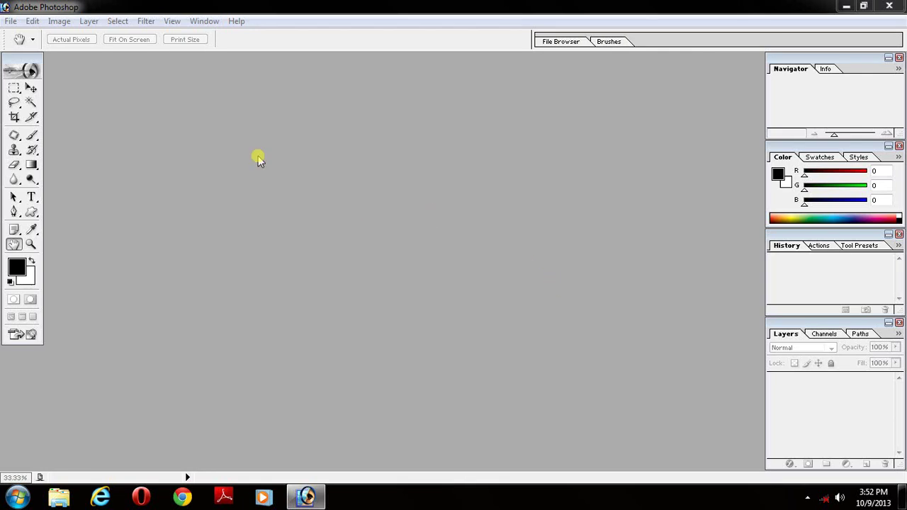
Review the Window menu's panel list three times without changes, then go to the File menu.
left_click(211, 27)
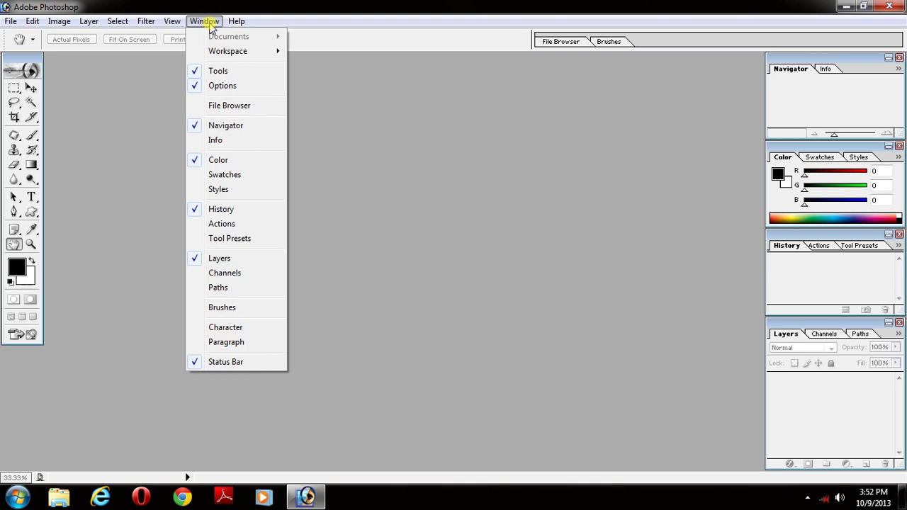
left_click(122, 113)
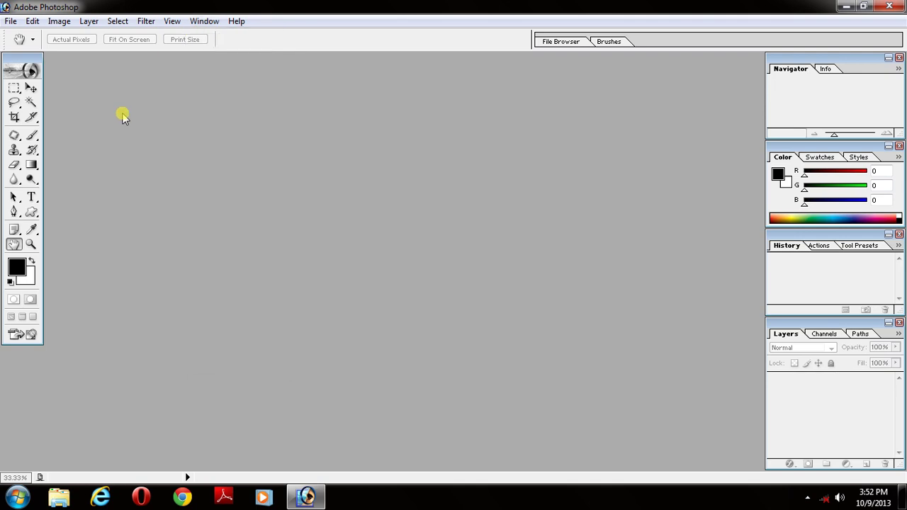
left_click(204, 21)
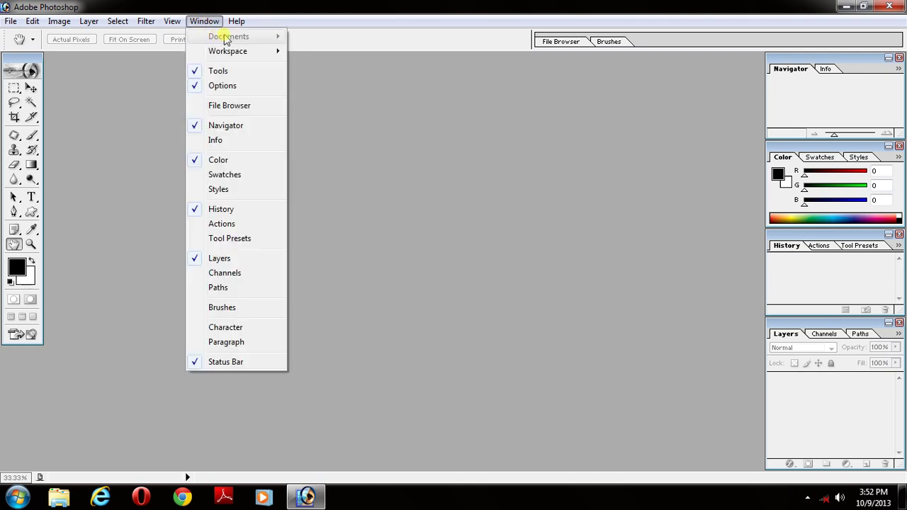
left_click(95, 221)
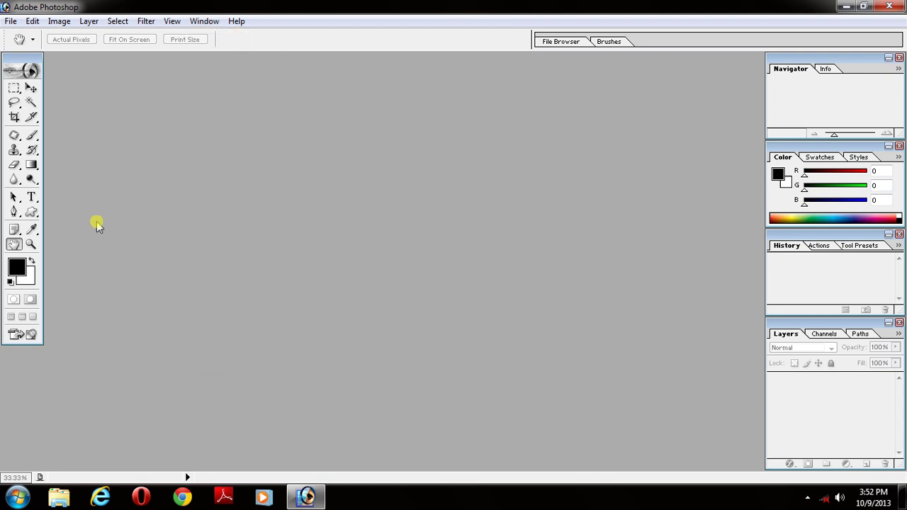
left_click(205, 22)
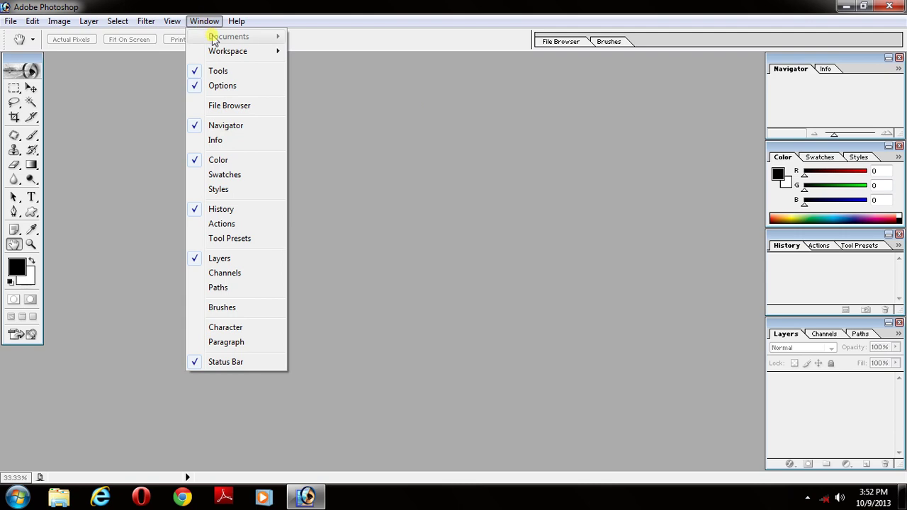
left_click(109, 111)
left_click(10, 22)
Open 01, 02, 04 and 05.jpg from the locations folder together.
left_click(31, 52)
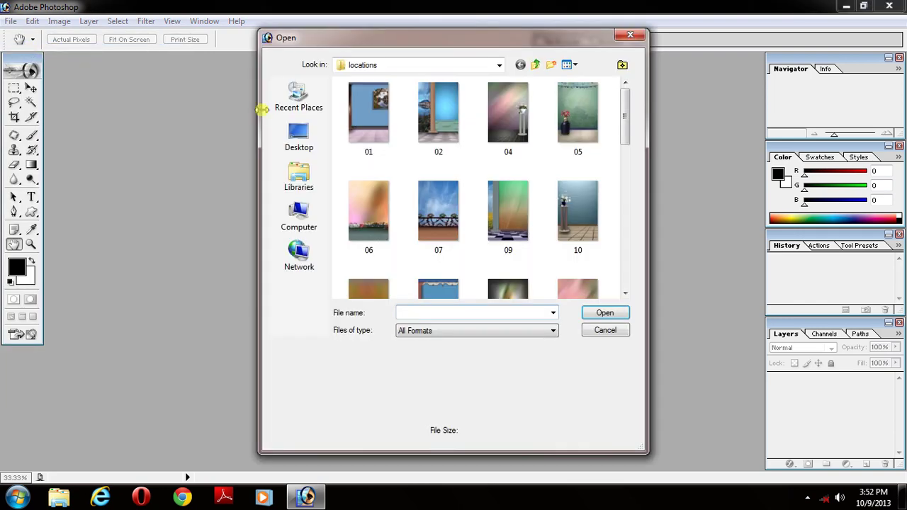
left_click(375, 105)
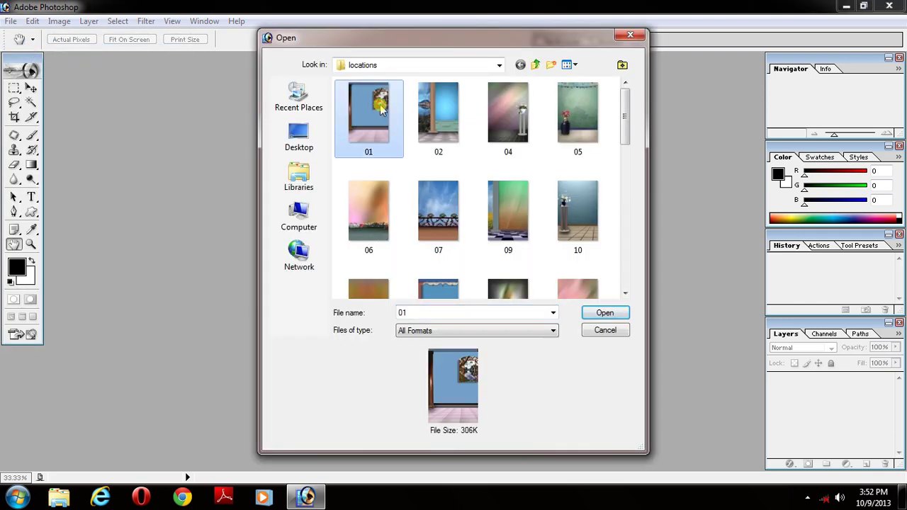
key("shift+Right")
key("shift+Right")
key("shift+Right")
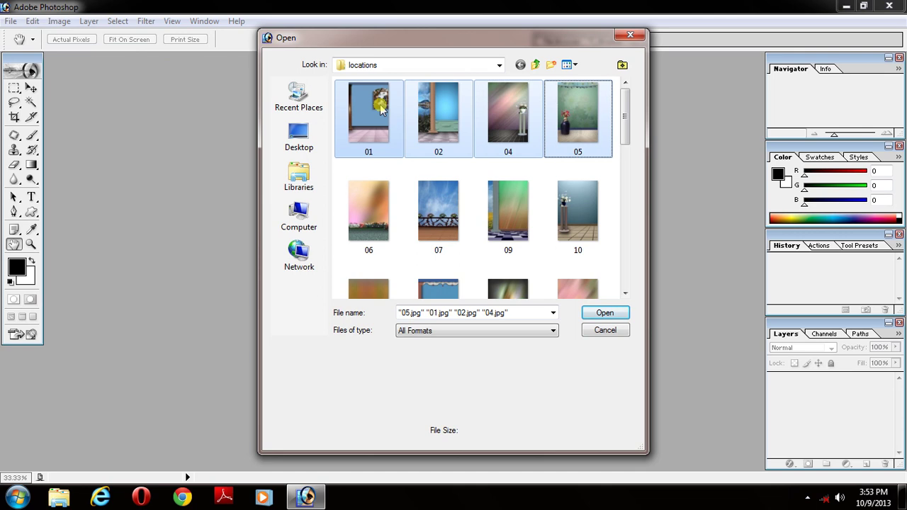
key("Return")
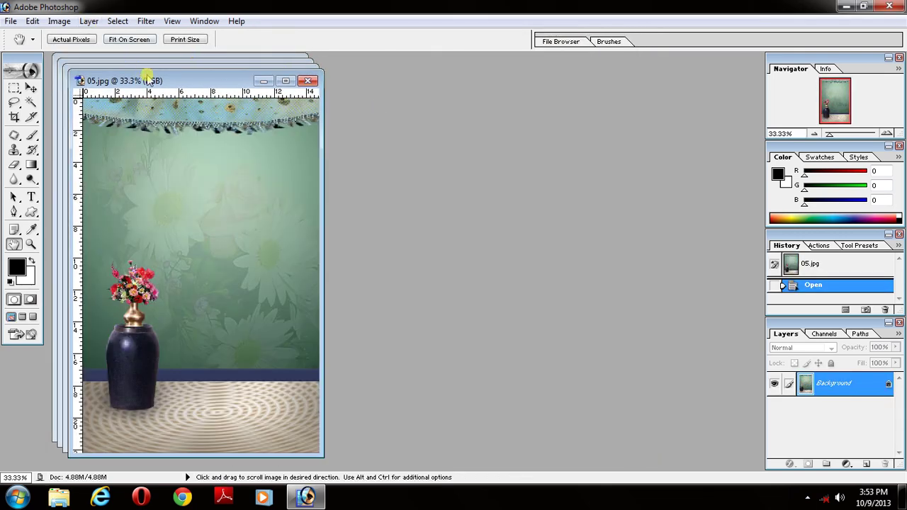
Make 01.jpg the front document using the Window > Documents list.
left_click(201, 21)
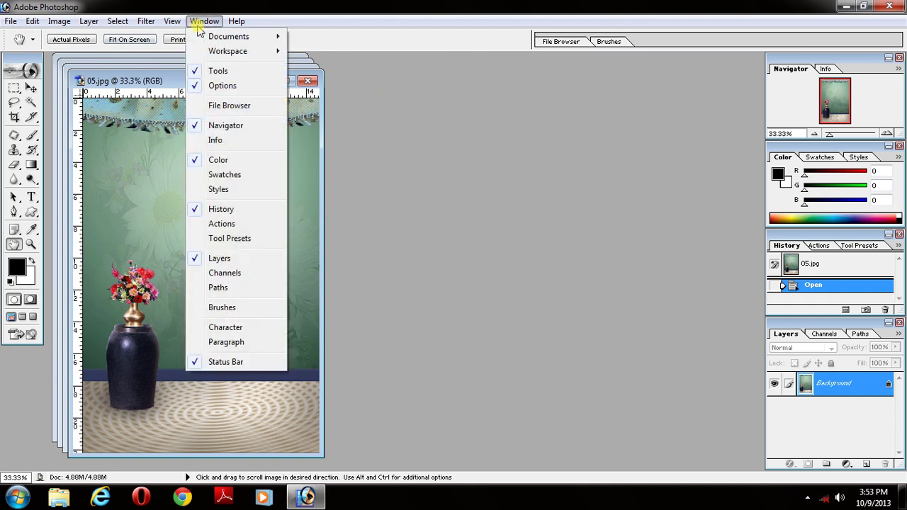
mouse_move(228, 36)
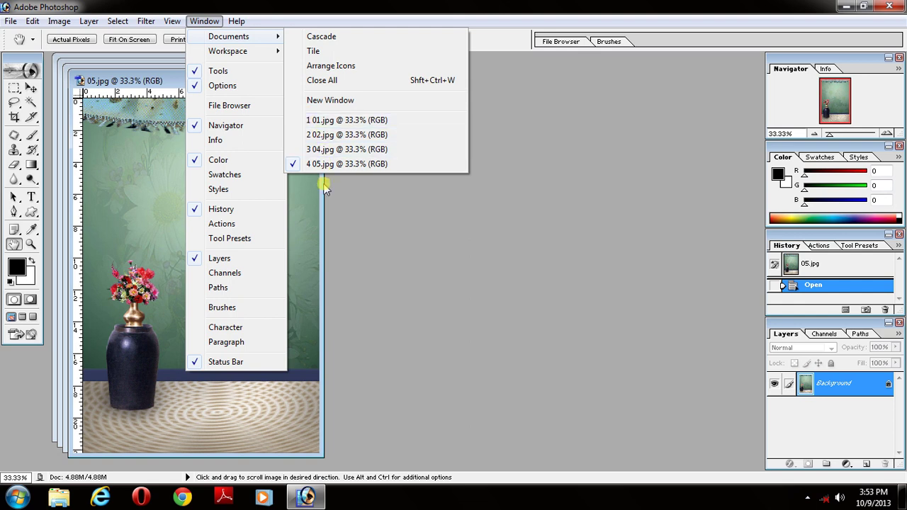
left_click(355, 221)
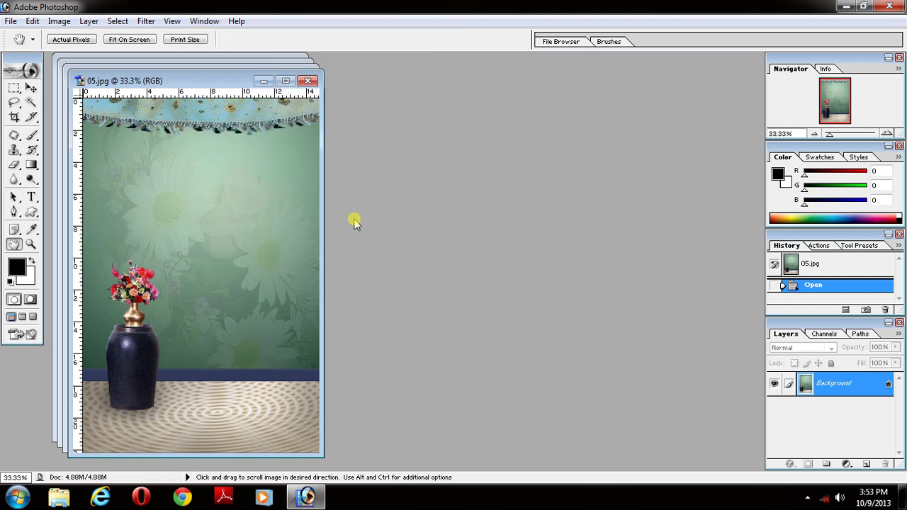
left_click(206, 22)
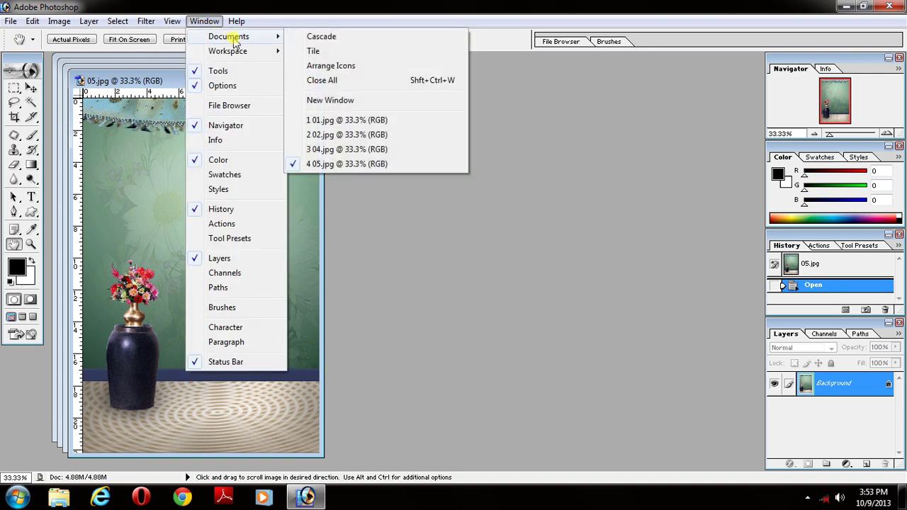
left_click(341, 122)
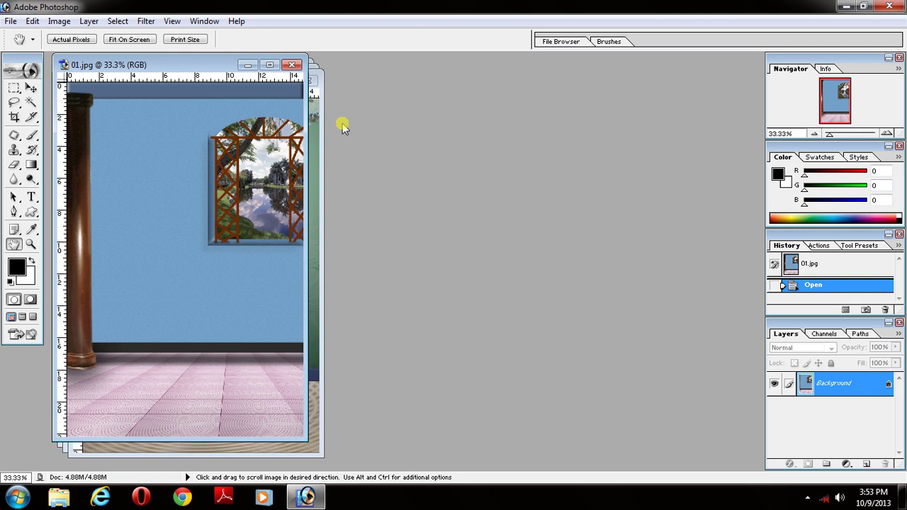
left_click(205, 21)
mouse_move(228, 36)
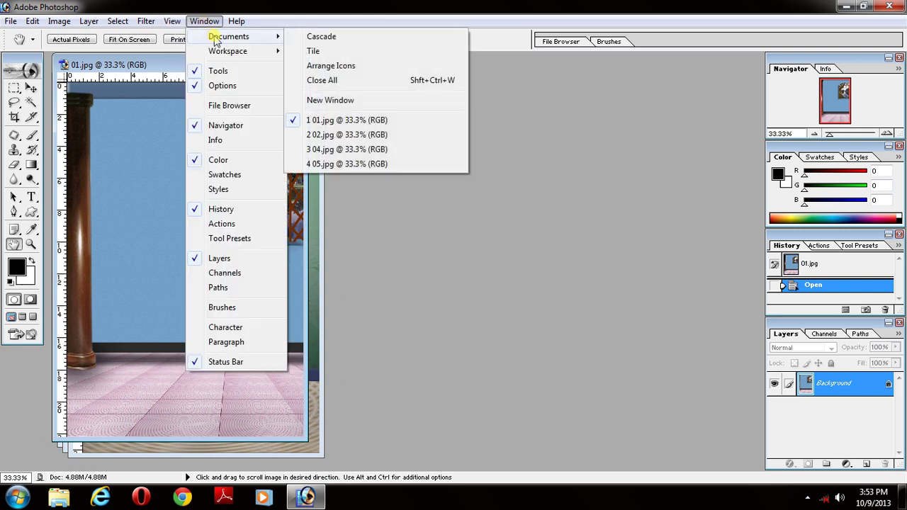
Cascade the document windows, arrange them as icons, then tile all four images.
left_click(342, 42)
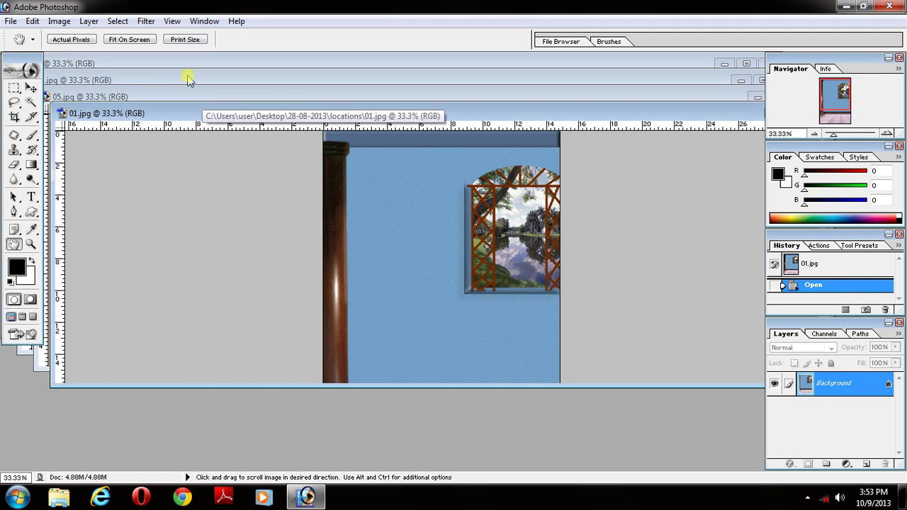
left_click(204, 21)
mouse_move(229, 36)
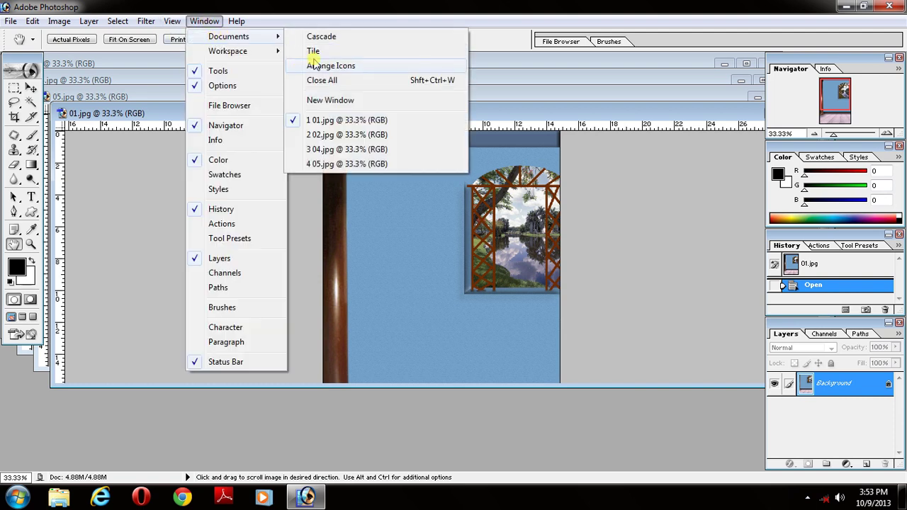
left_click(339, 66)
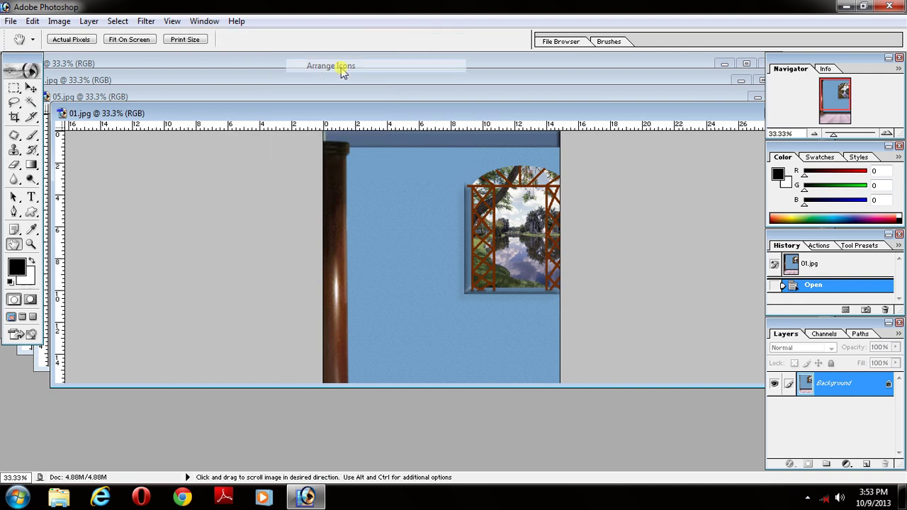
left_click(203, 22)
mouse_move(228, 36)
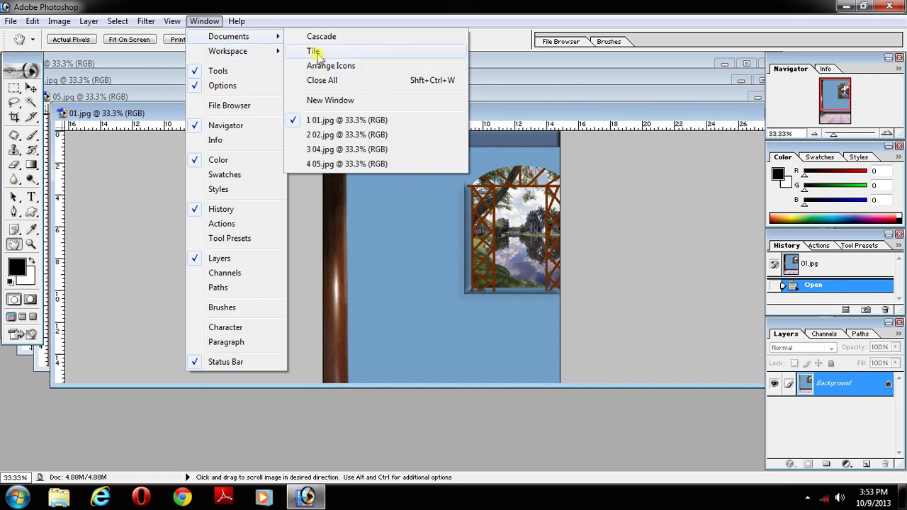
left_click(316, 51)
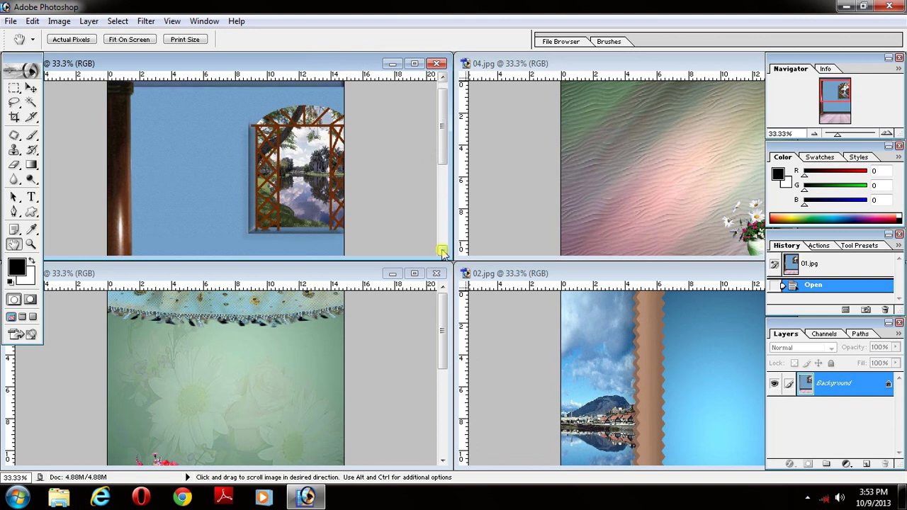
Activate the vase image 05.jpg in the tiled grid and scroll its vase into view.
left_click(442, 251)
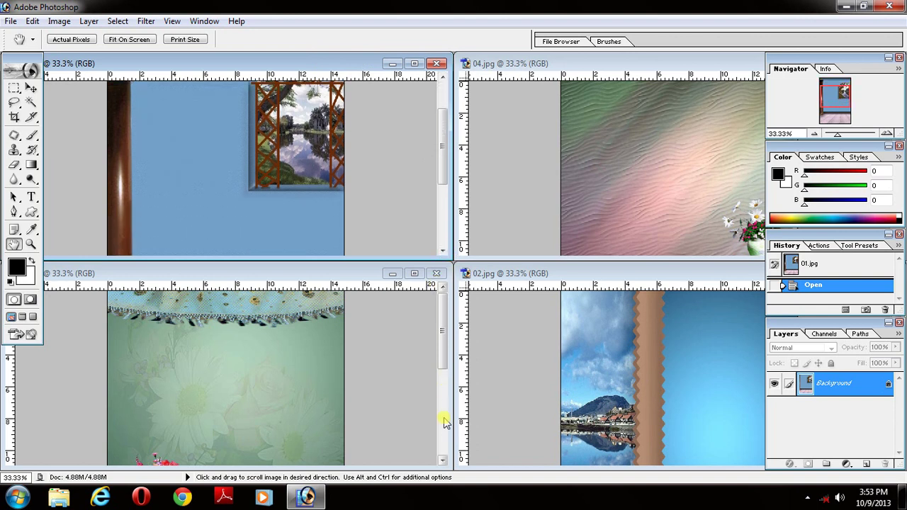
left_click(442, 460)
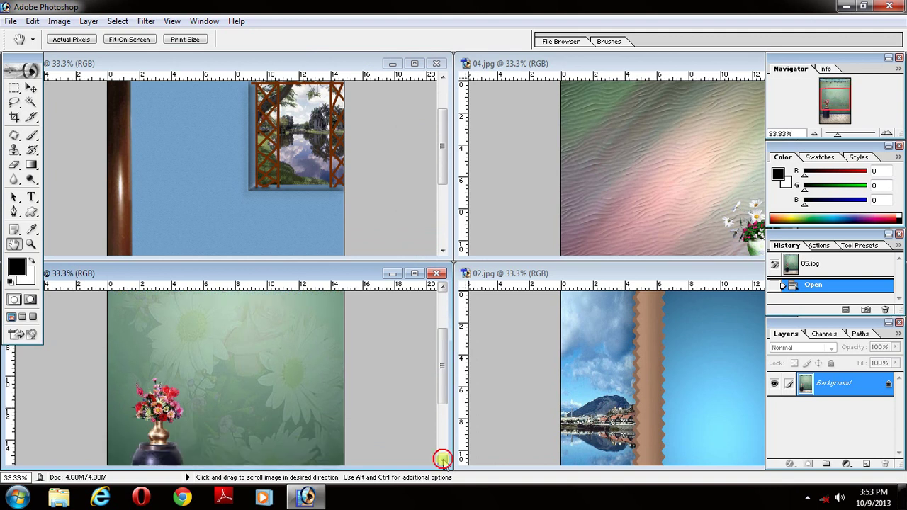
left_click(214, 21)
mouse_move(229, 36)
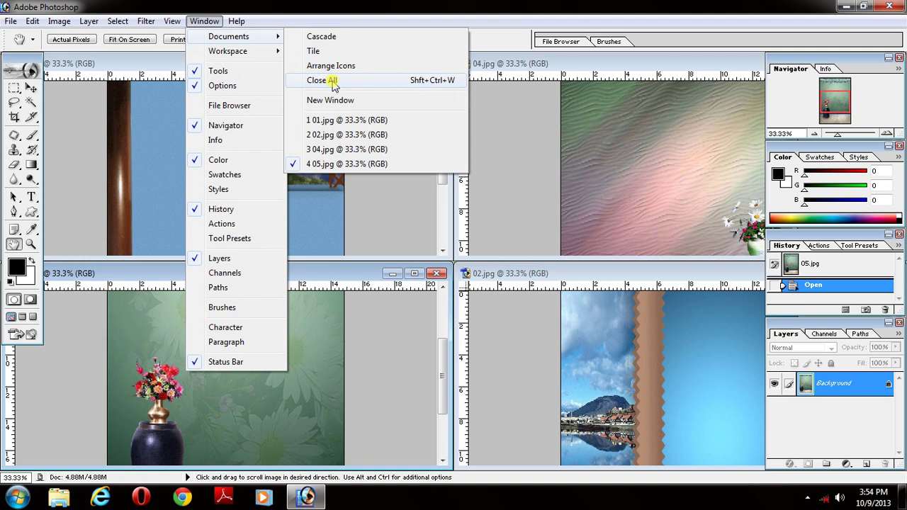
Close all four open images at once, leaving the workspace empty.
left_click(333, 83)
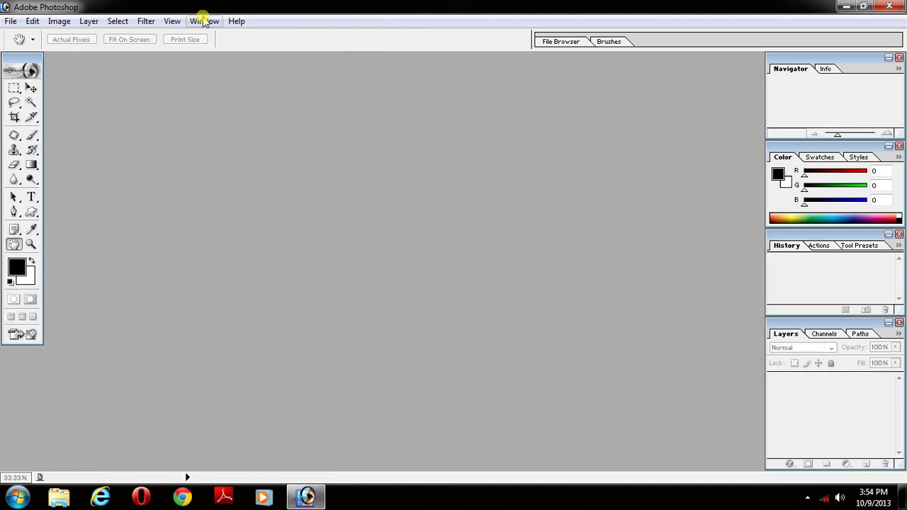
left_click(203, 21)
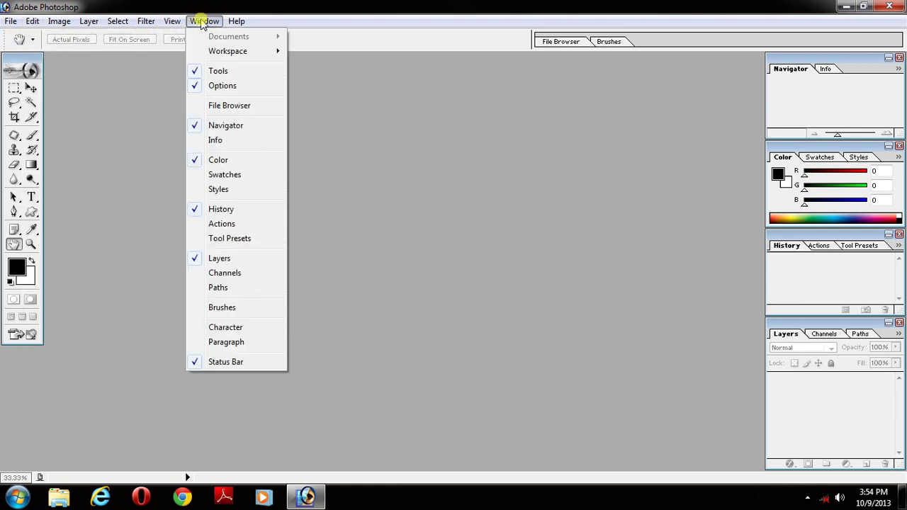
mouse_move(218, 71)
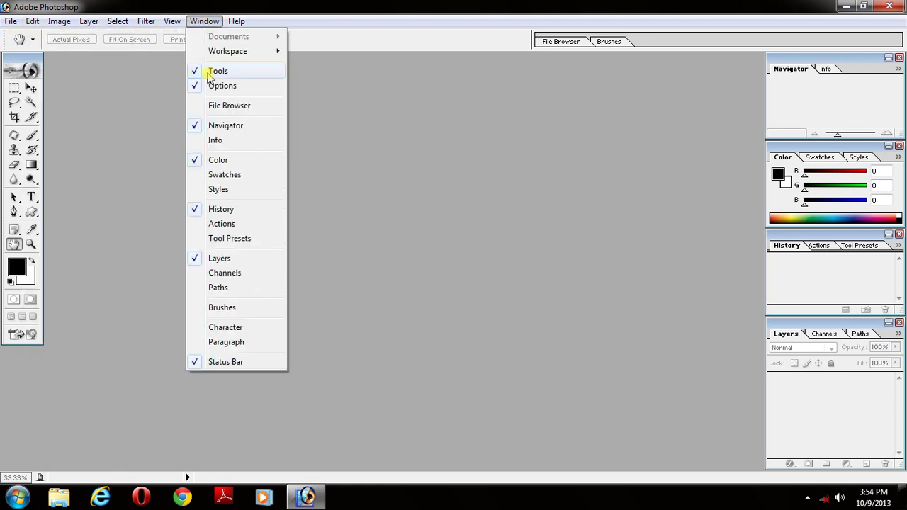
Hide the Tools palette, then show it again.
left_click(198, 73)
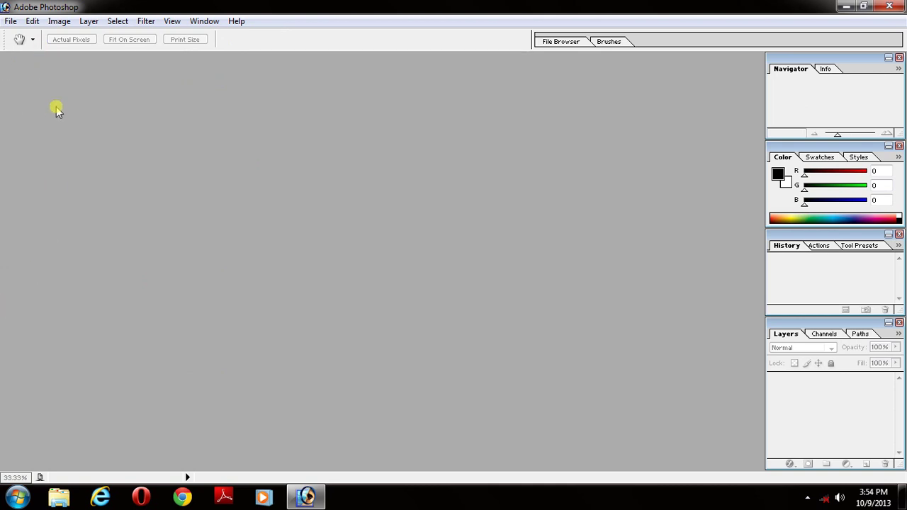
left_click(205, 21)
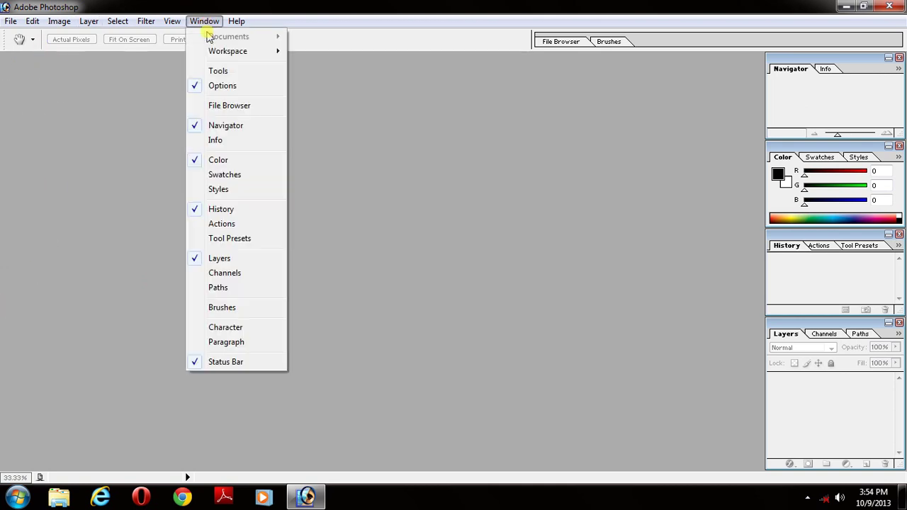
left_click(204, 71)
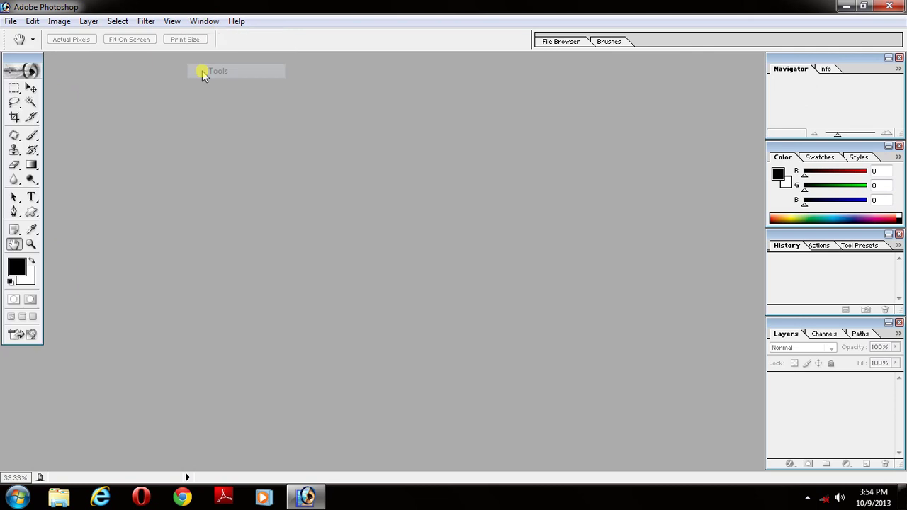
Hide the Options bar, then restore it.
left_click(204, 21)
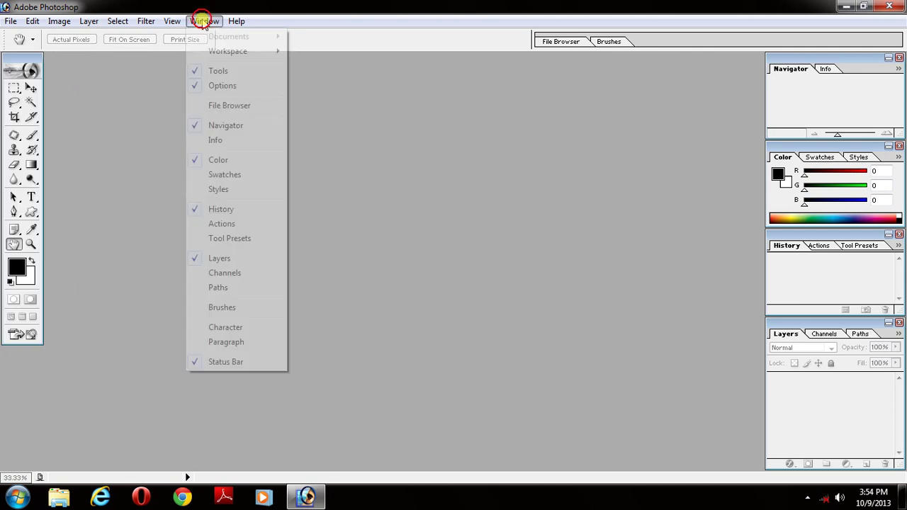
left_click(194, 88)
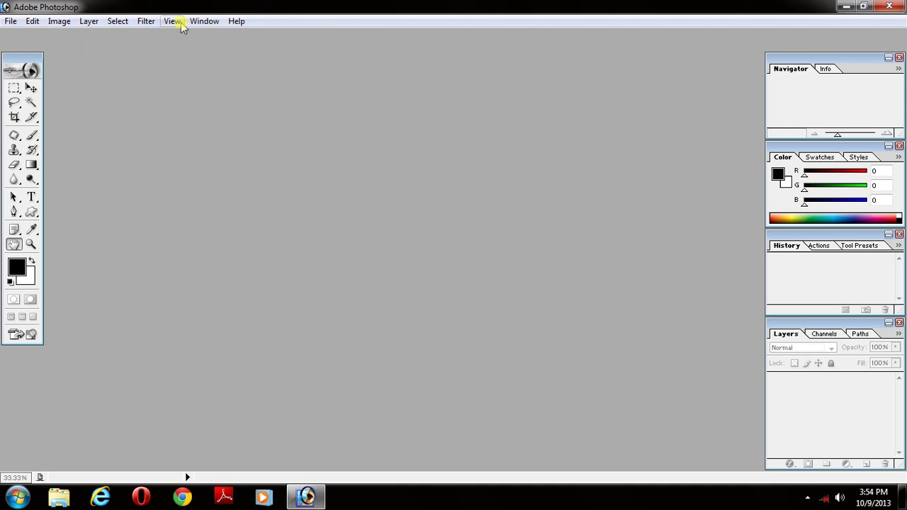
left_click(204, 22)
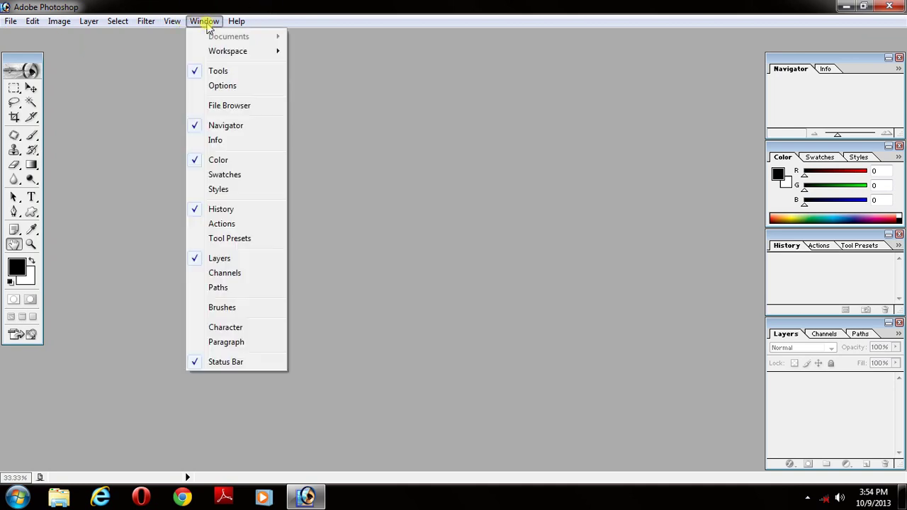
left_click(211, 86)
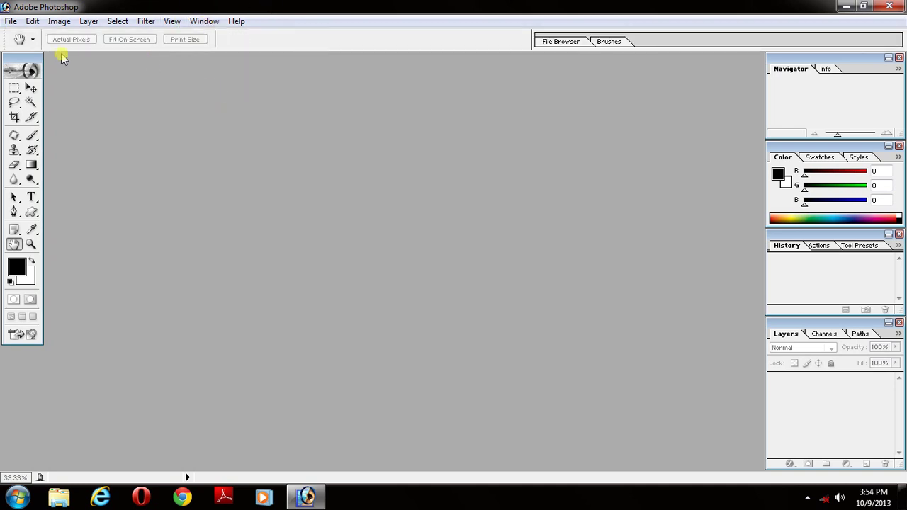
Show the File Browser with the My Pictures thumbnails.
left_click(202, 24)
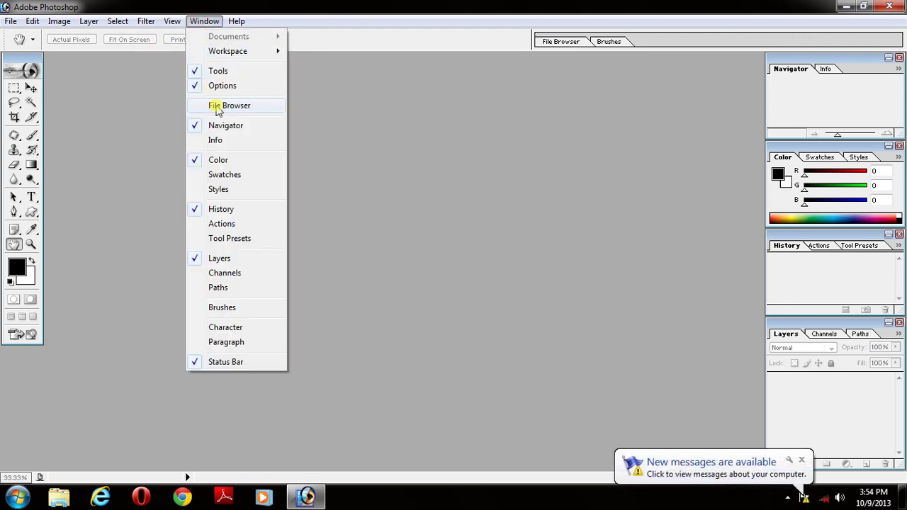
left_click(216, 106)
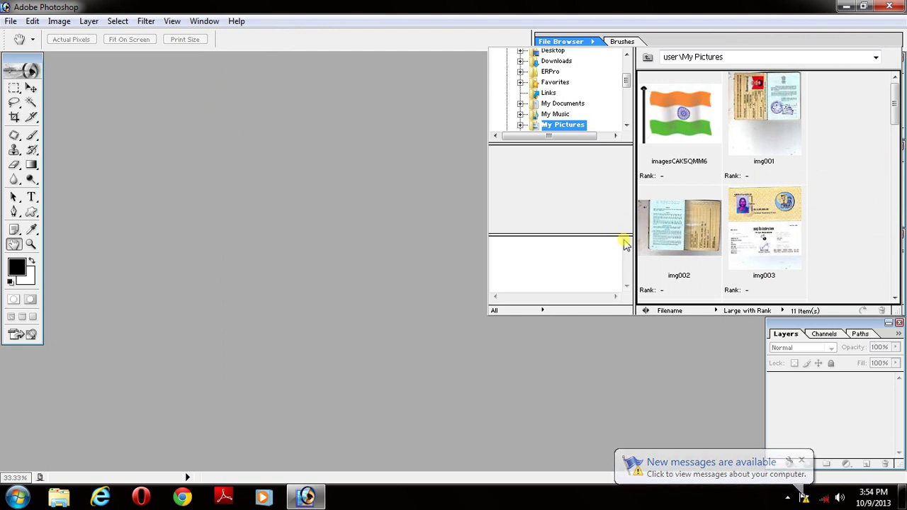
Open the flag image imagesCAK5QMM6.jpg and glance at the Info tab before returning to Navigator.
double_click(673, 122)
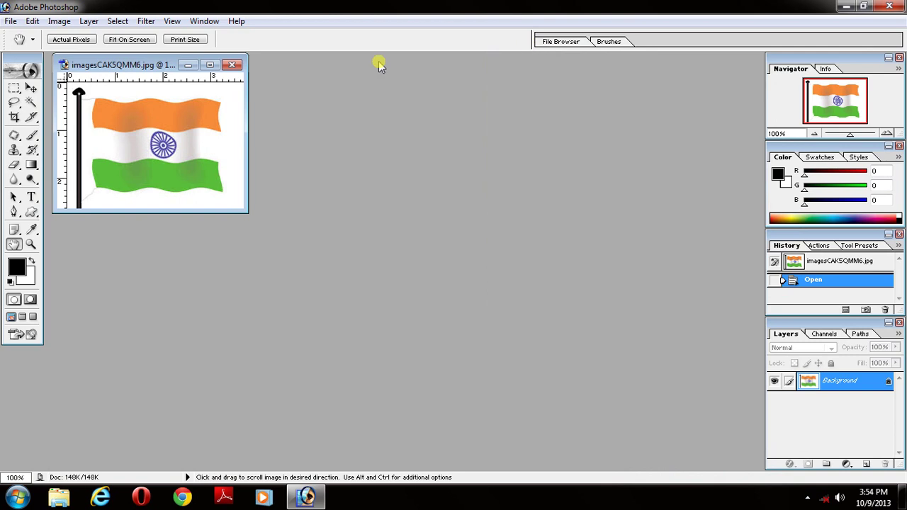
left_click(201, 24)
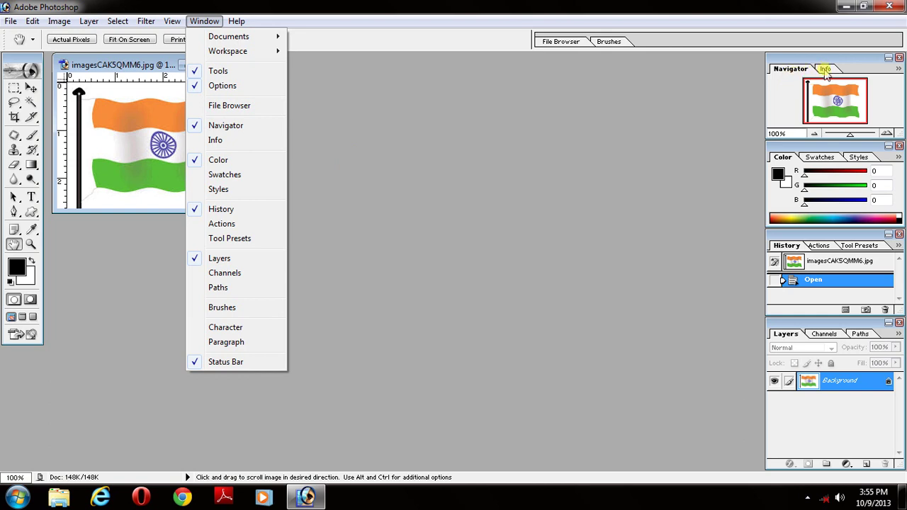
left_click(826, 70)
left_click(791, 70)
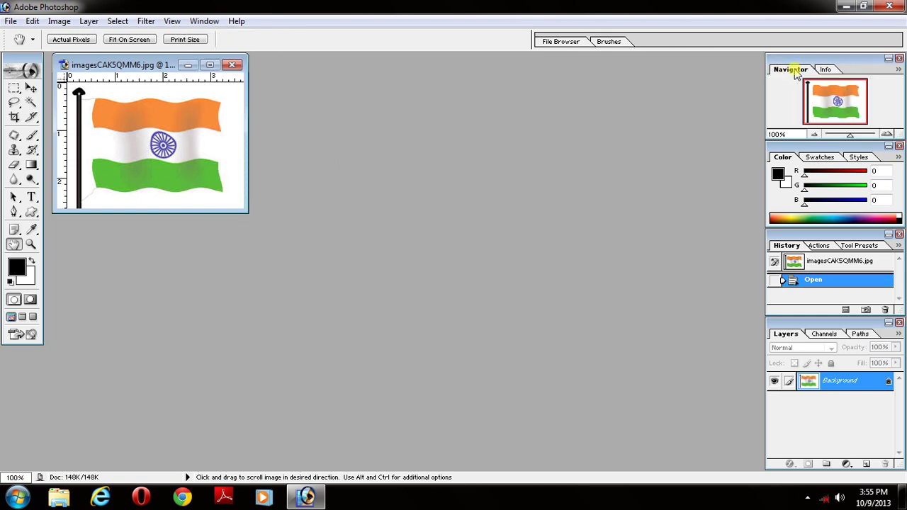
Hide the Navigator palette, then restore it.
left_click(191, 23)
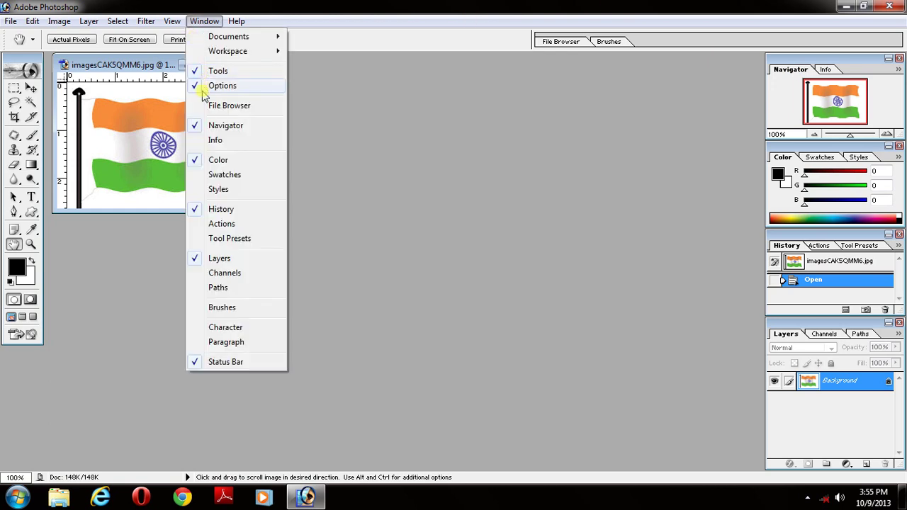
left_click(194, 130)
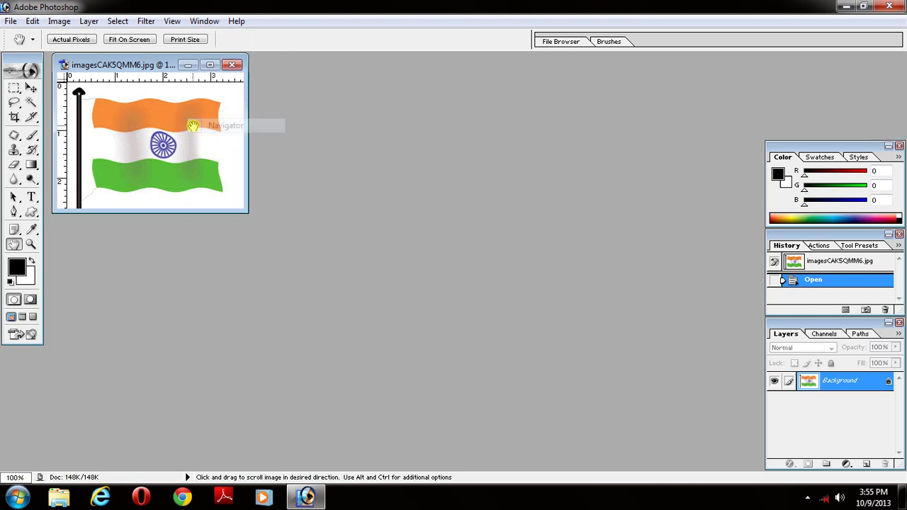
left_click(204, 23)
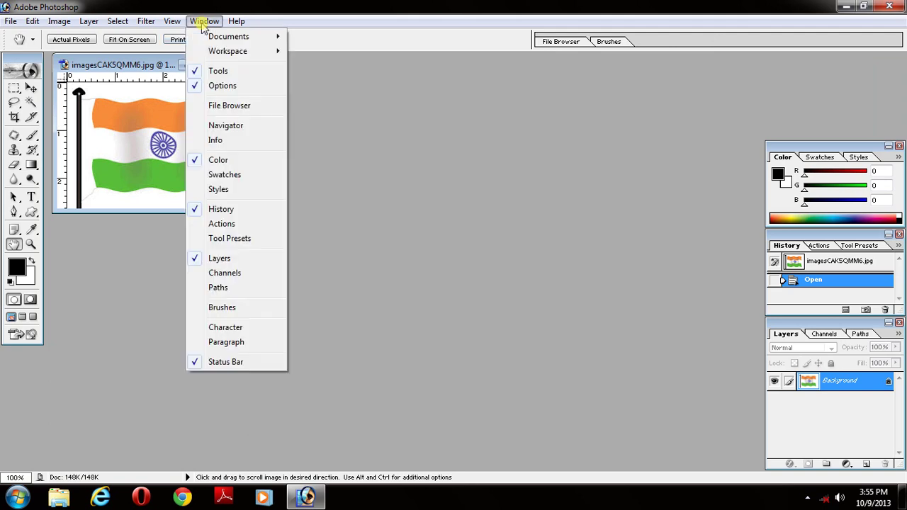
left_click(208, 130)
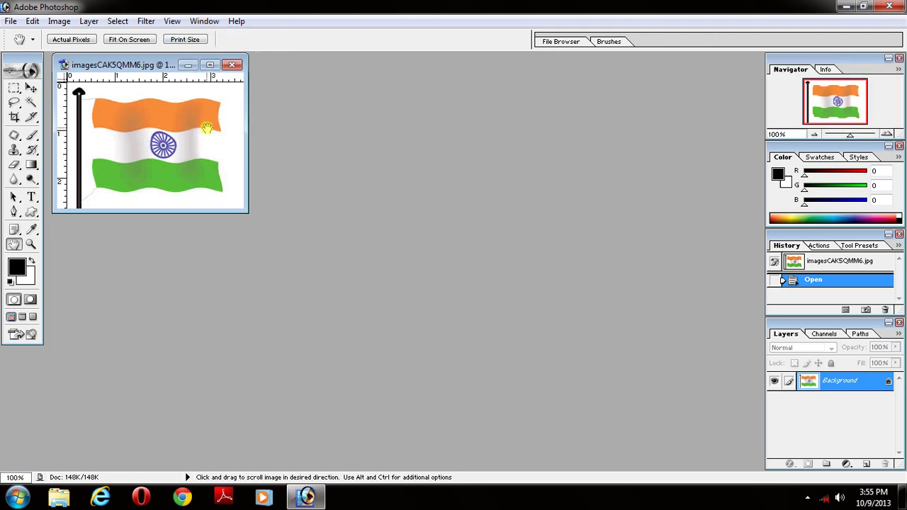
left_click(203, 24)
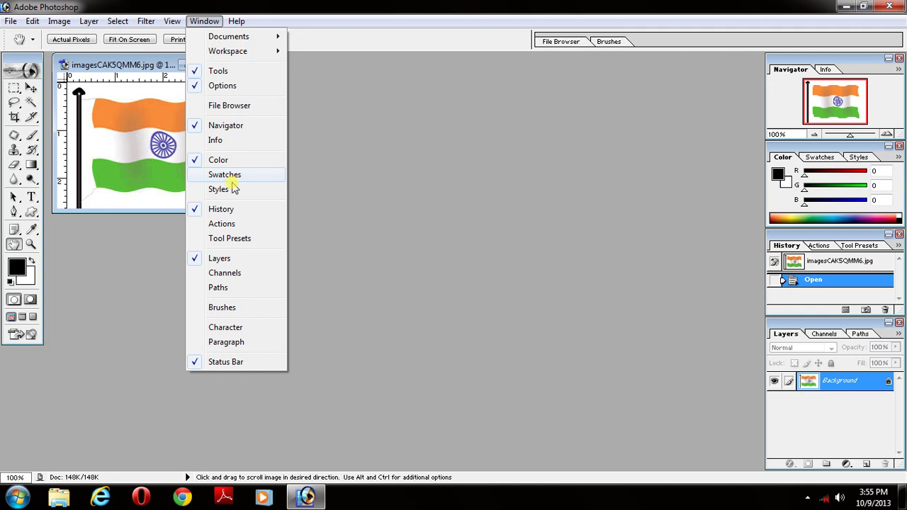
Switch the colour group to Swatches, then to Styles.
left_click(806, 145)
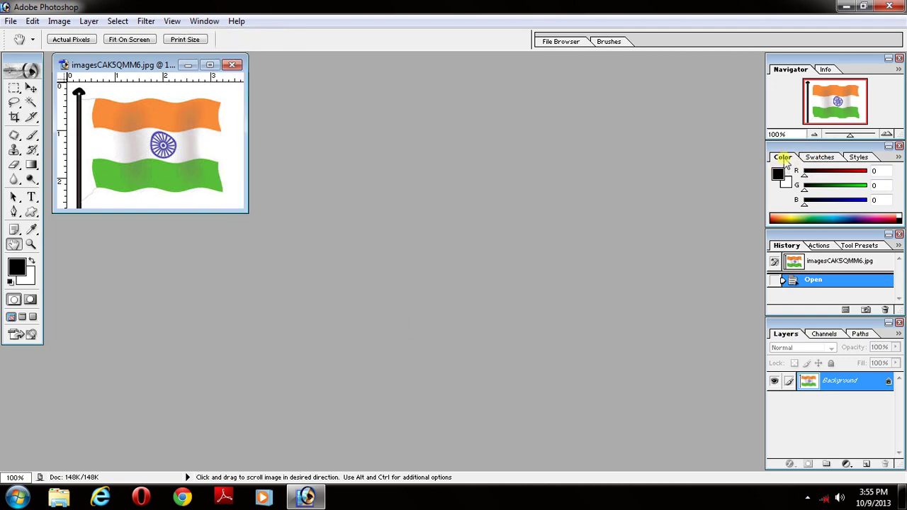
left_click(822, 157)
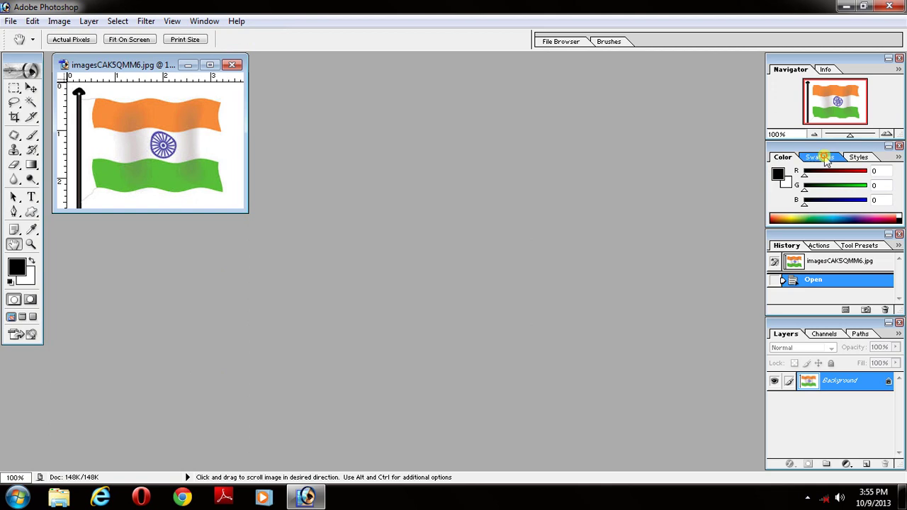
left_click(860, 159)
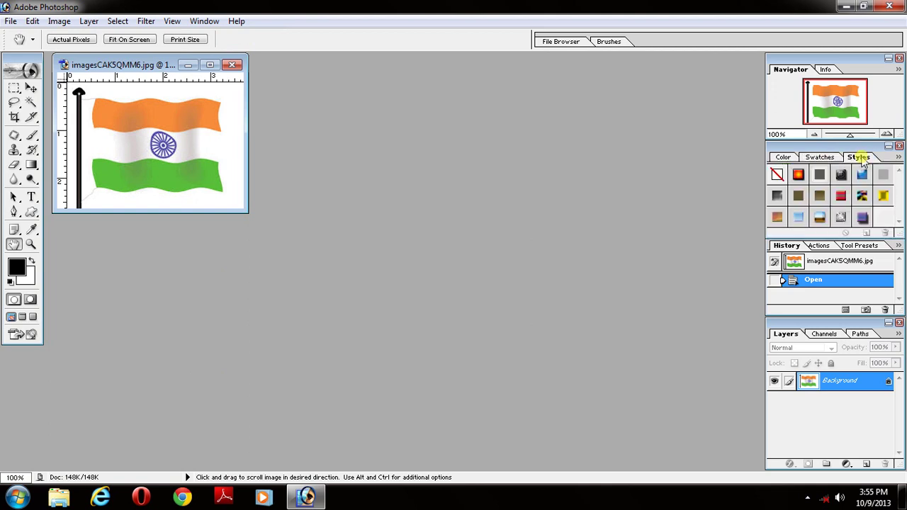
left_click(204, 23)
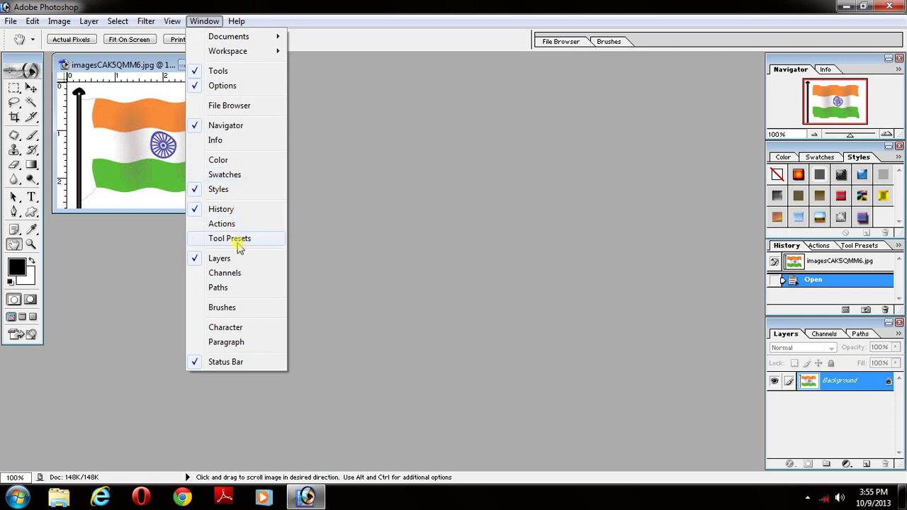
left_click(435, 277)
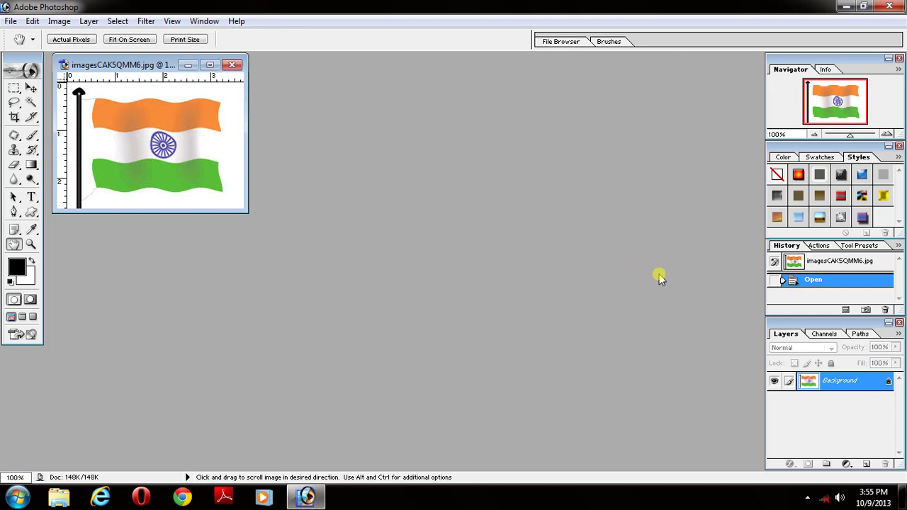
Cycle History, Actions and Tool Presets, then Layers, Channels, Paths and back to Layers.
left_click(792, 245)
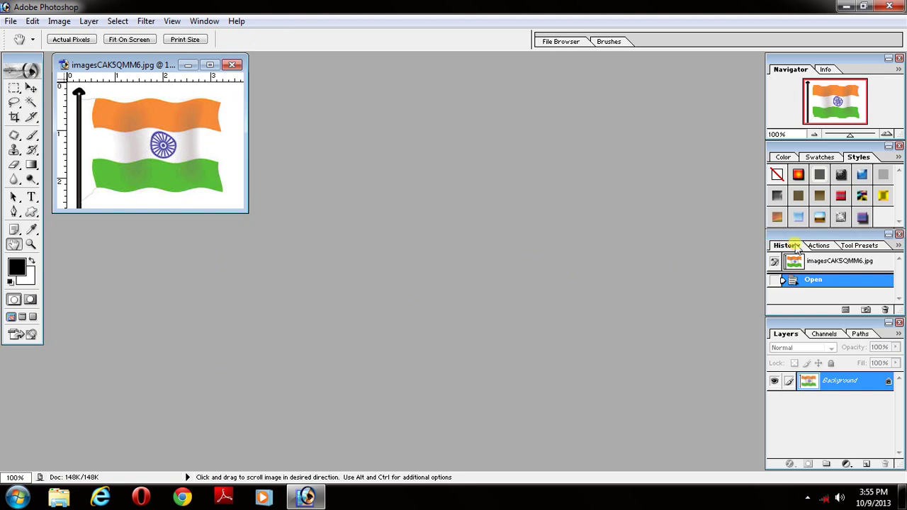
left_click(824, 247)
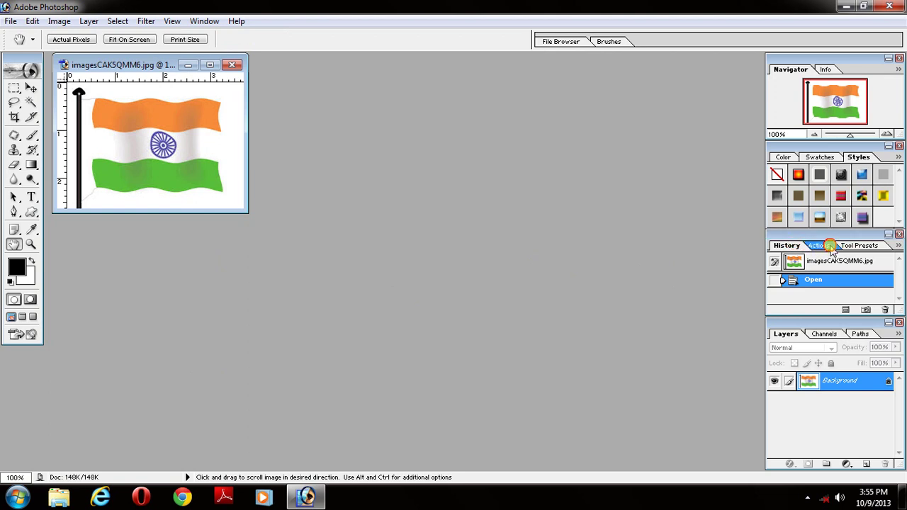
left_click(864, 247)
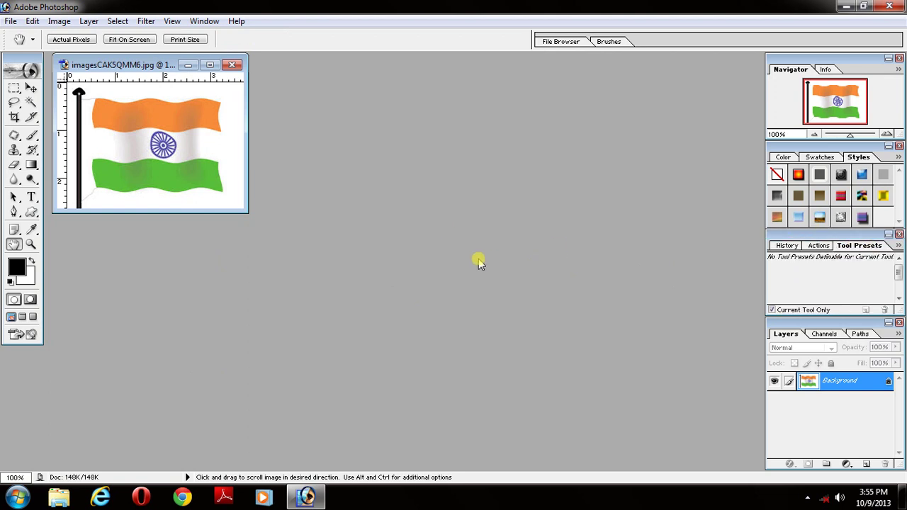
left_click(786, 333)
left_click(824, 334)
left_click(861, 334)
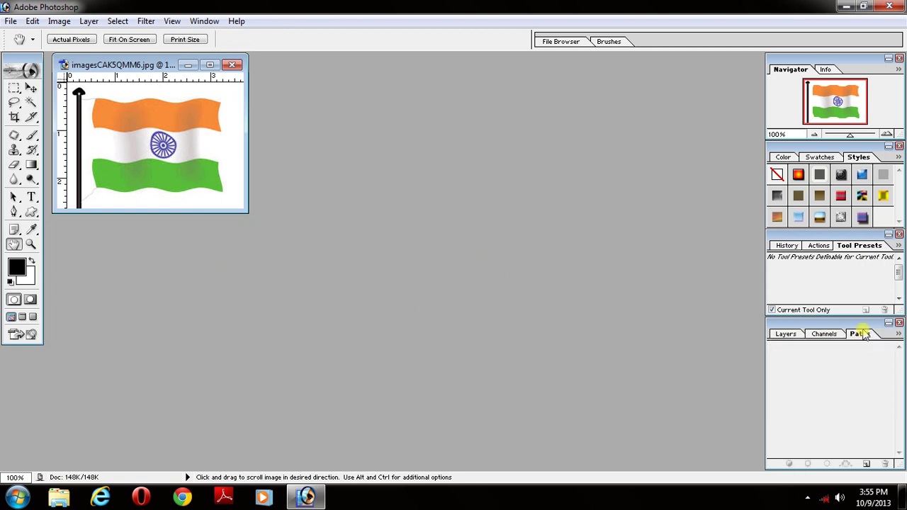
left_click(786, 334)
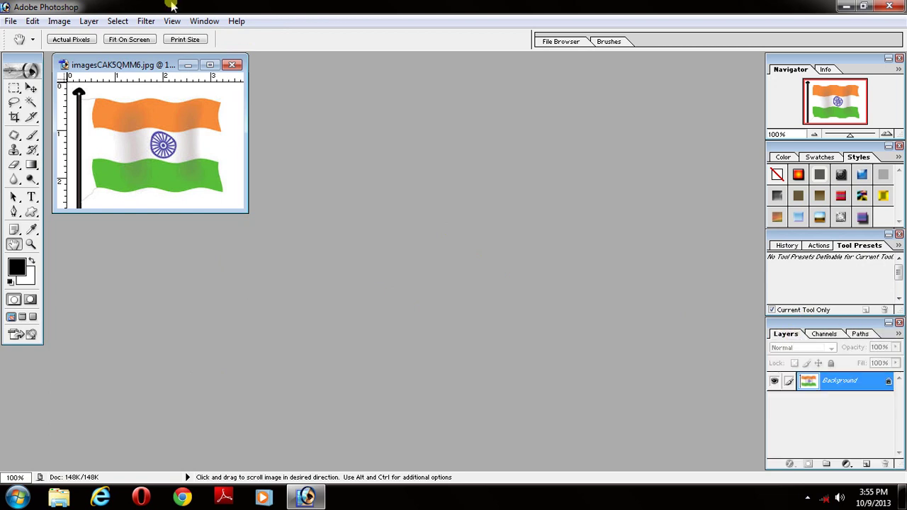
left_click(202, 21)
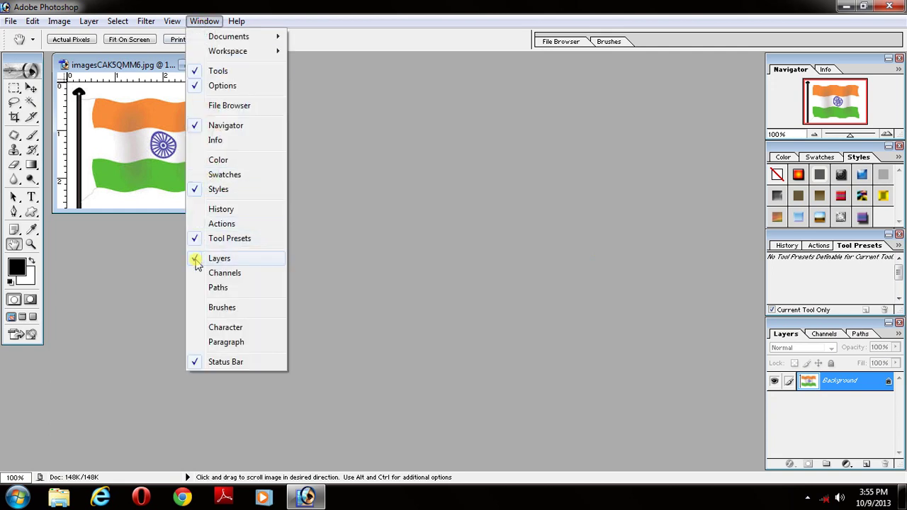
Toggle the Layers palette off and back on so the flag's Background layer shows again.
left_click(197, 259)
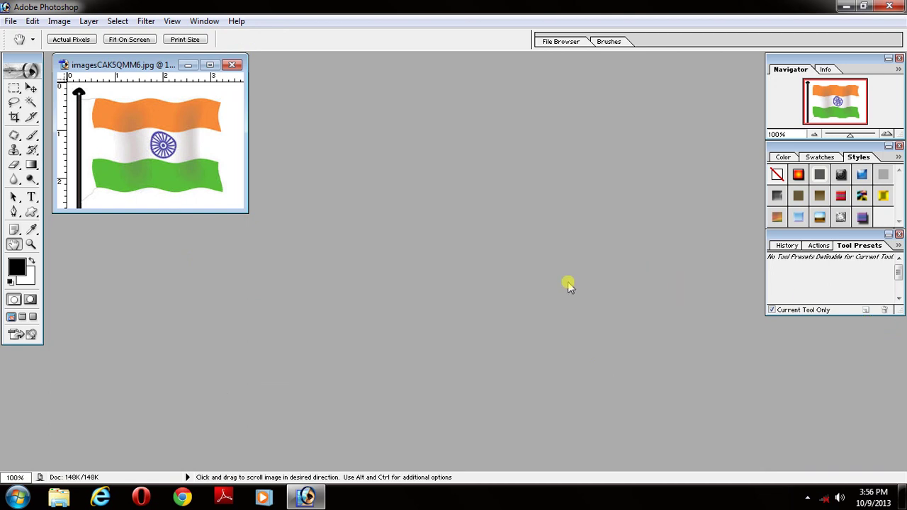
left_click(203, 21)
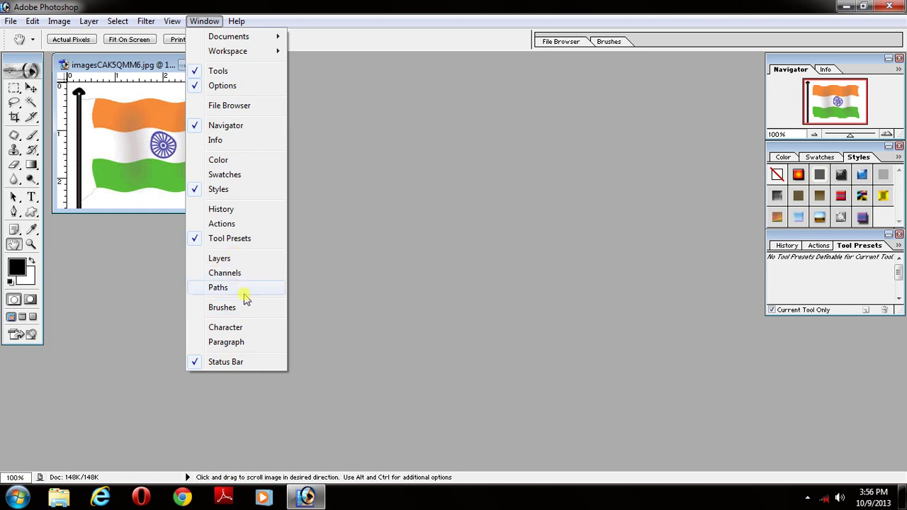
left_click(199, 260)
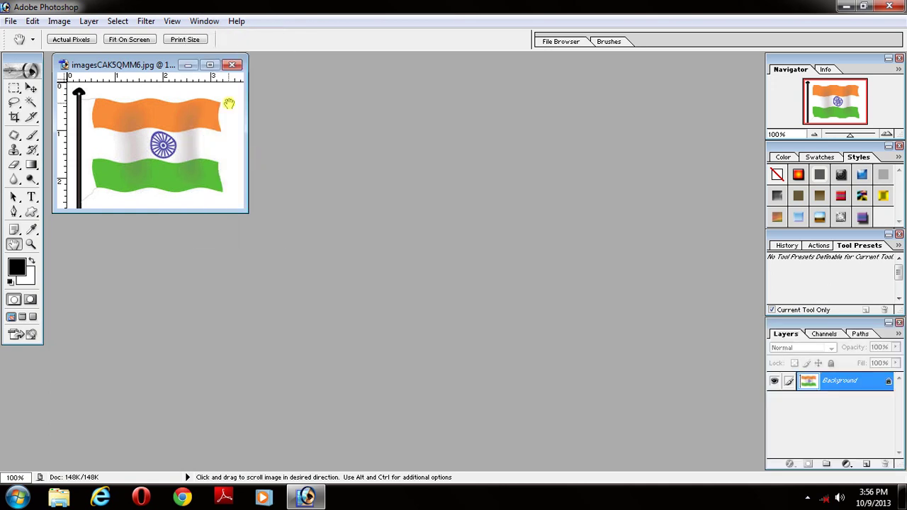
left_click(205, 22)
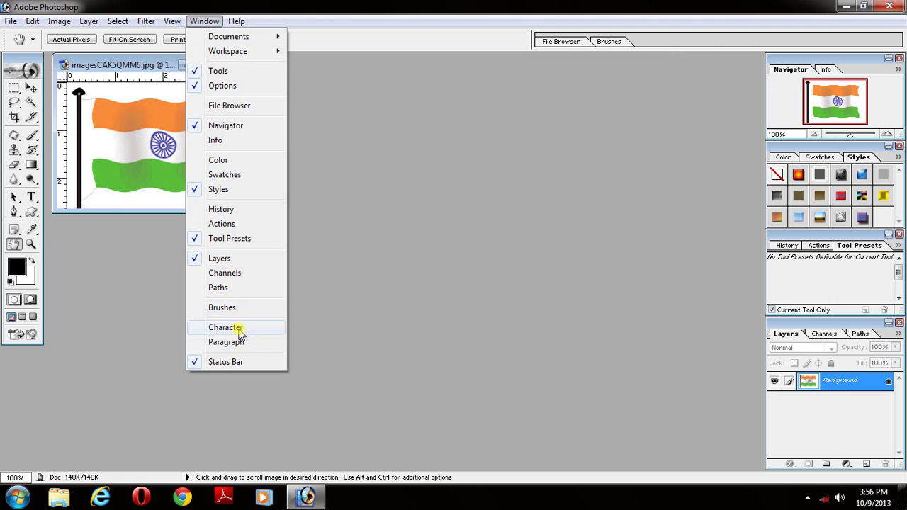
Show the Character palette, nudge it lower, and bring its Paragraph tab to the front.
left_click(238, 327)
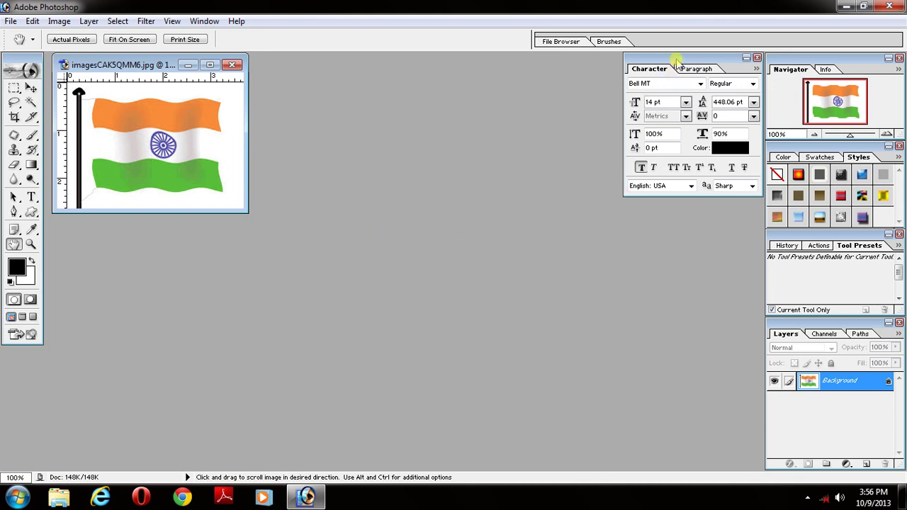
left_click_drag(676, 57, 671, 98)
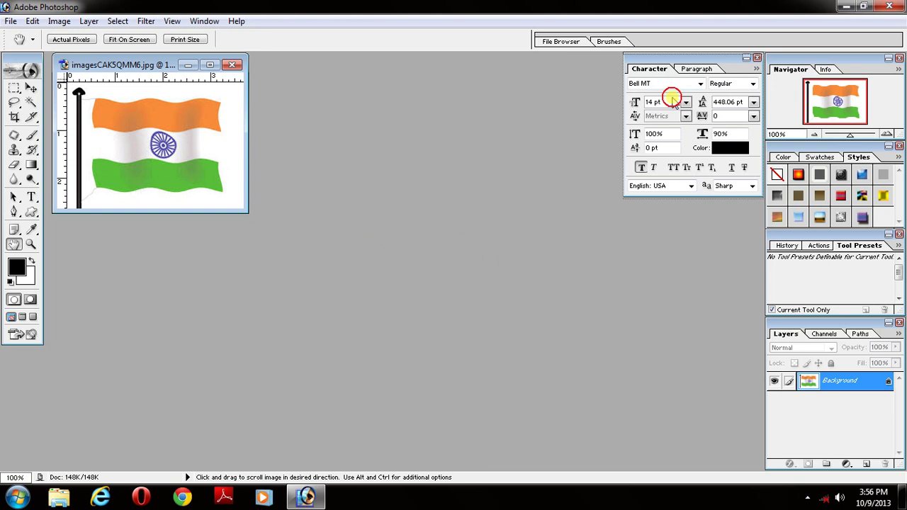
left_click(674, 105)
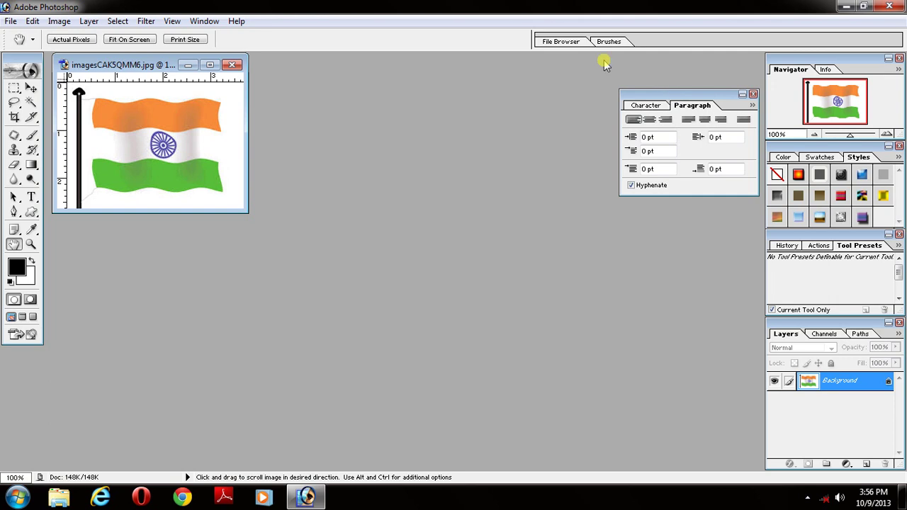
left_click(204, 20)
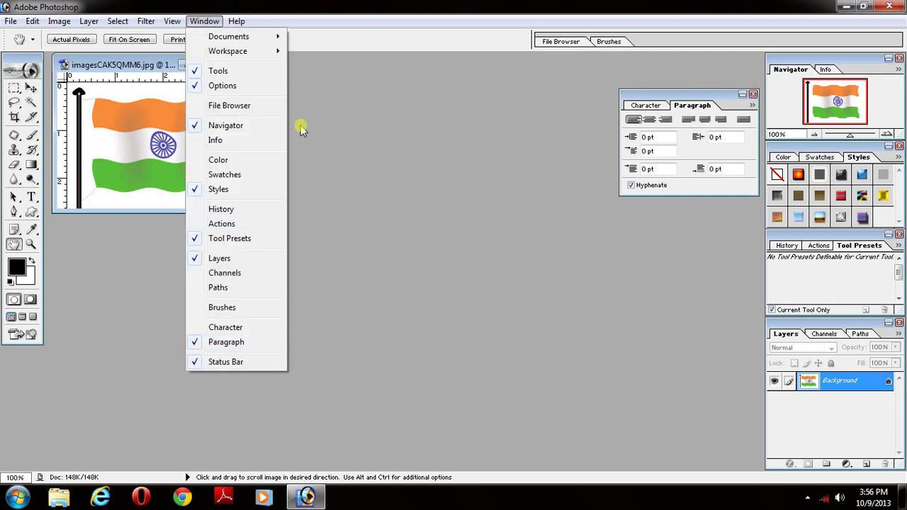
mouse_move(228, 36)
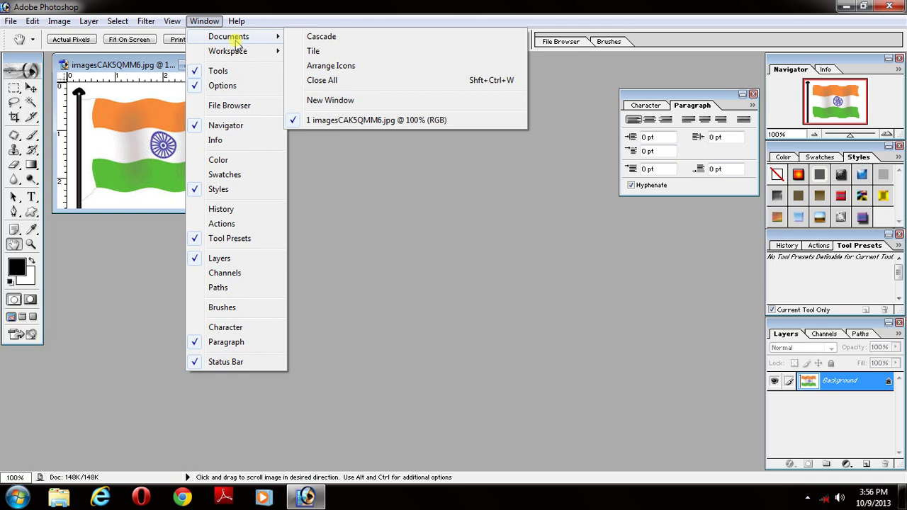
Close the Character/Paragraph palette and the Navigator palette.
left_click(420, 275)
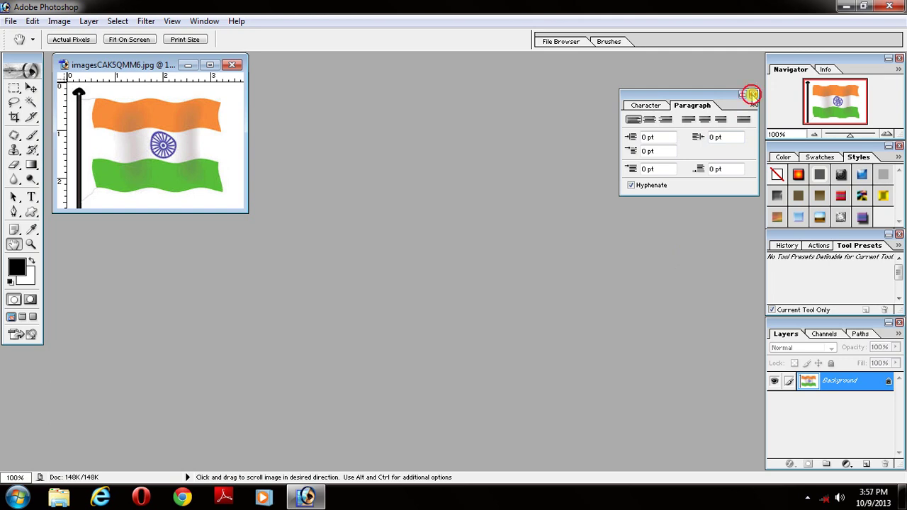
left_click(753, 95)
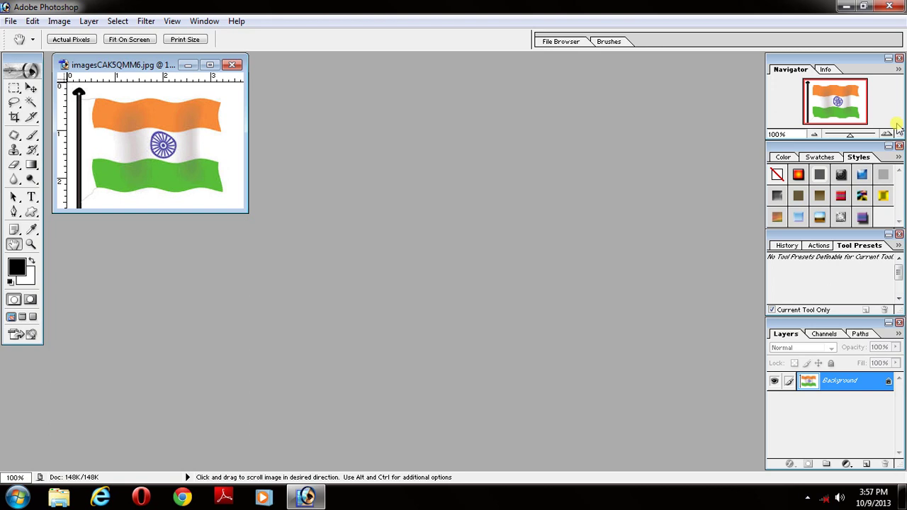
left_click(899, 58)
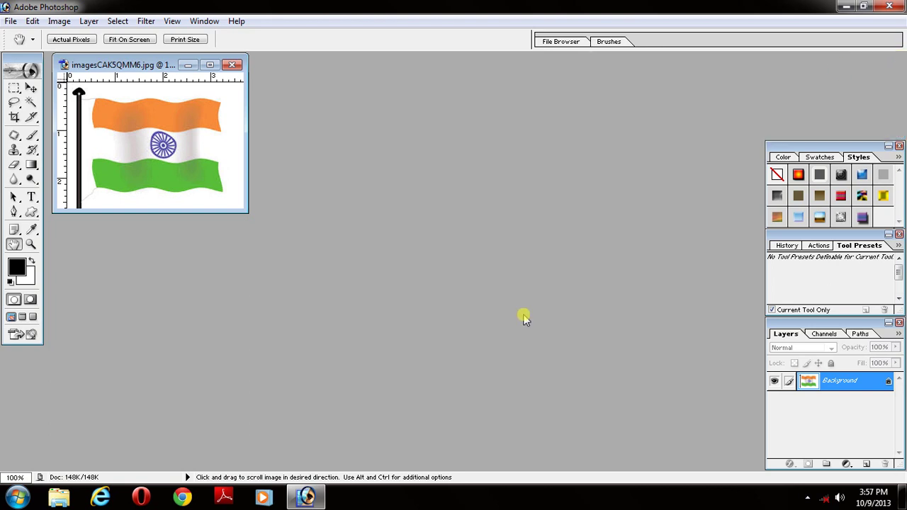
Reopen the Navigator/Info palette beside the Styles, Tool Presets and Layers groups.
left_click(204, 21)
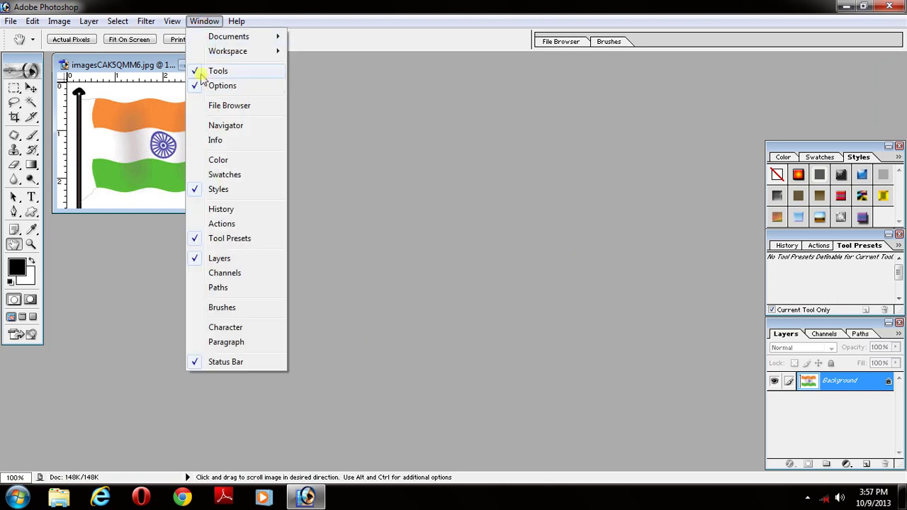
left_click(211, 128)
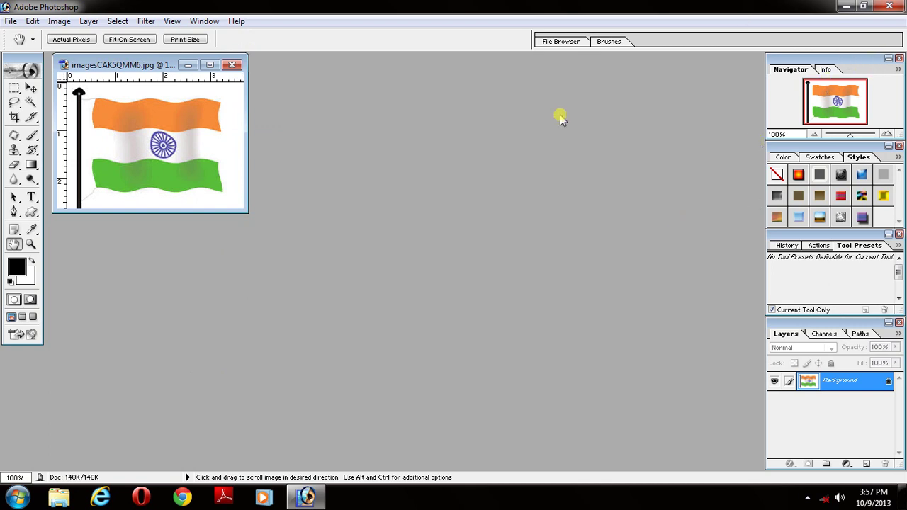
left_click(205, 21)
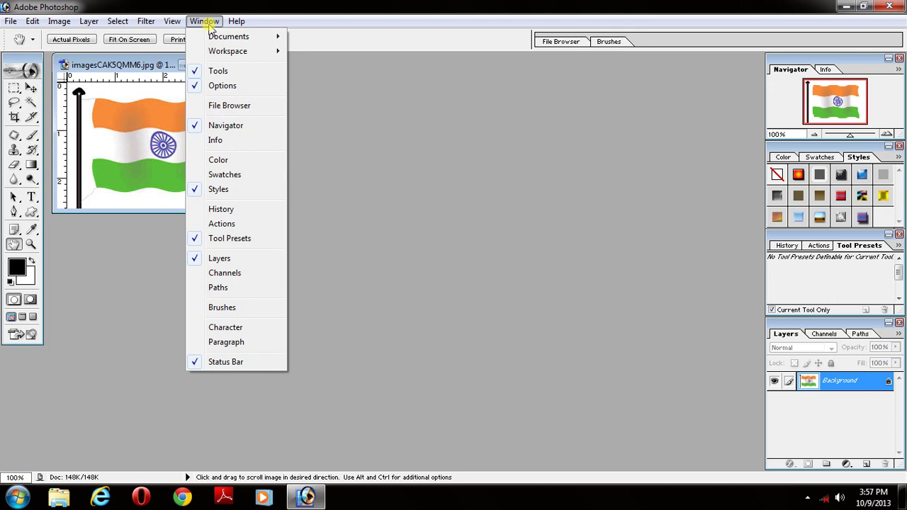
left_click(152, 300)
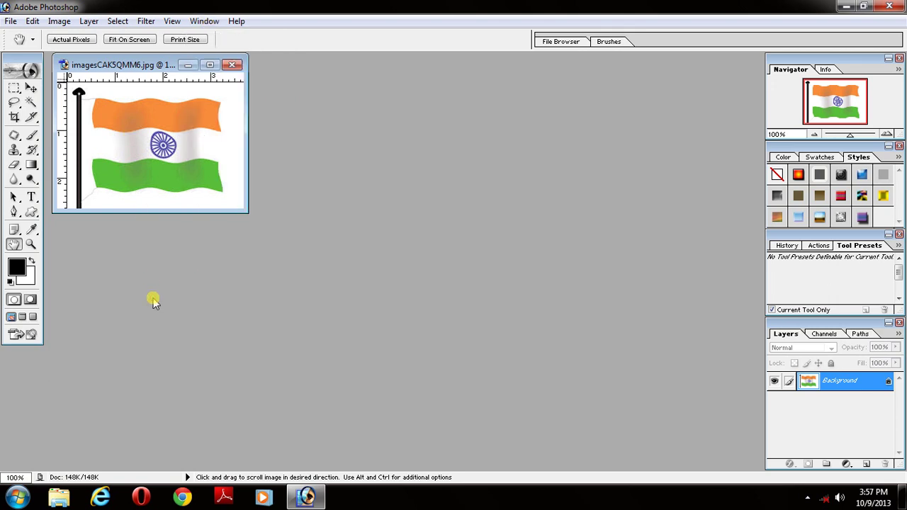